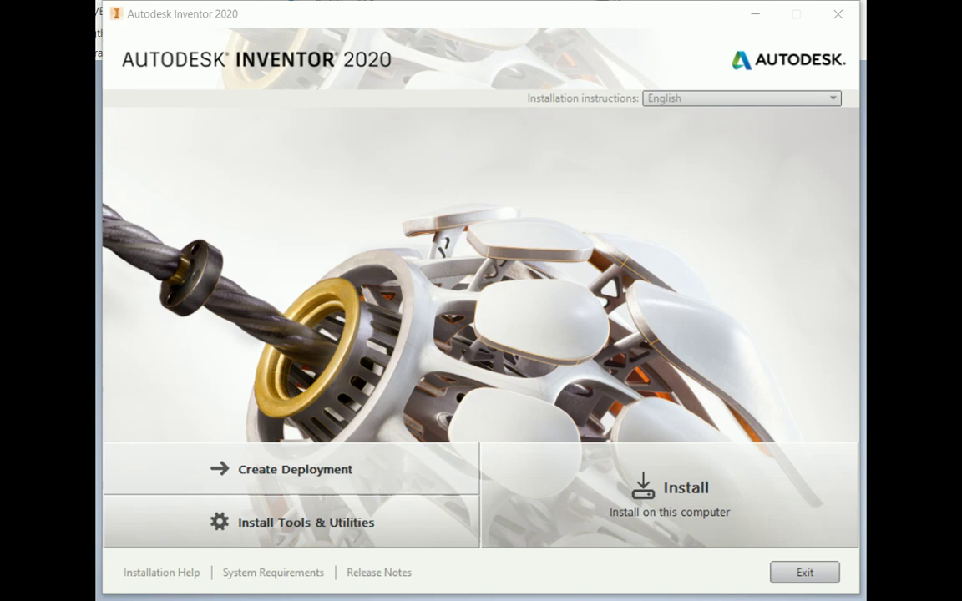
# Start the Inventor 2020 install on this computer and accept the licence agreement
pyautogui.click(645, 521)
pyautogui.click(707, 522)
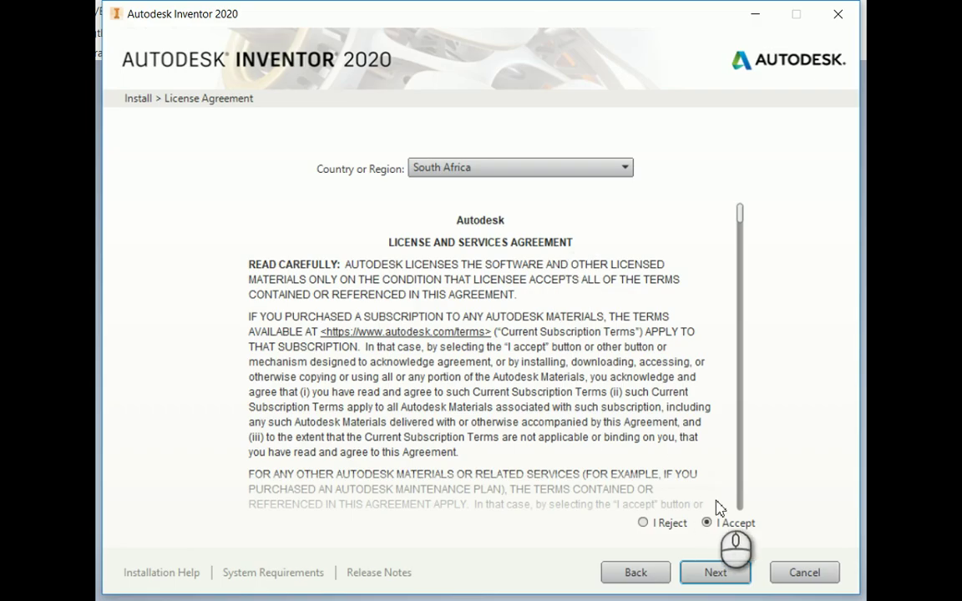
pyautogui.click(714, 584)
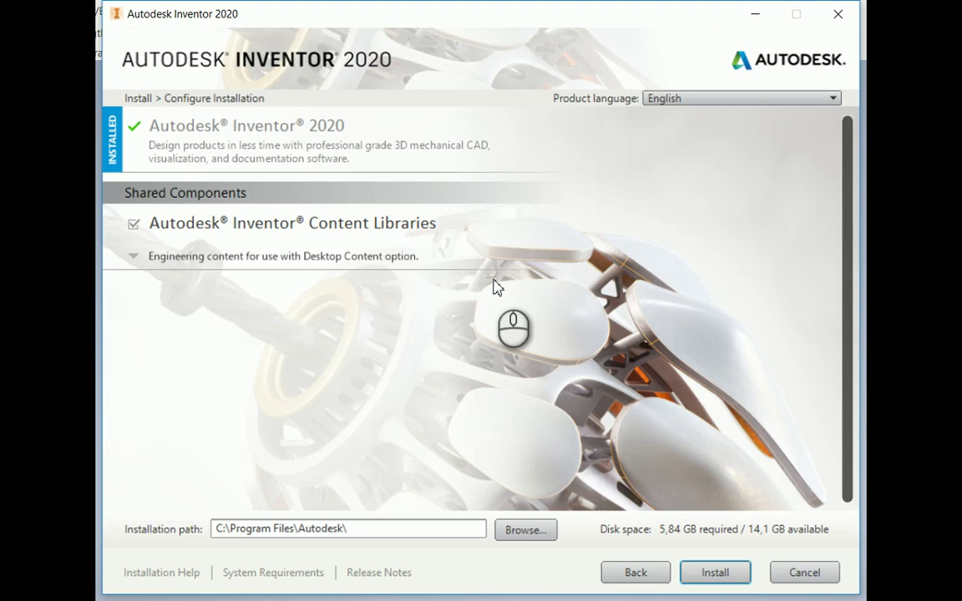
# Open the Content Libraries options with Custom Content ticked, then answer the cancel prompts
pyautogui.click(261, 232)
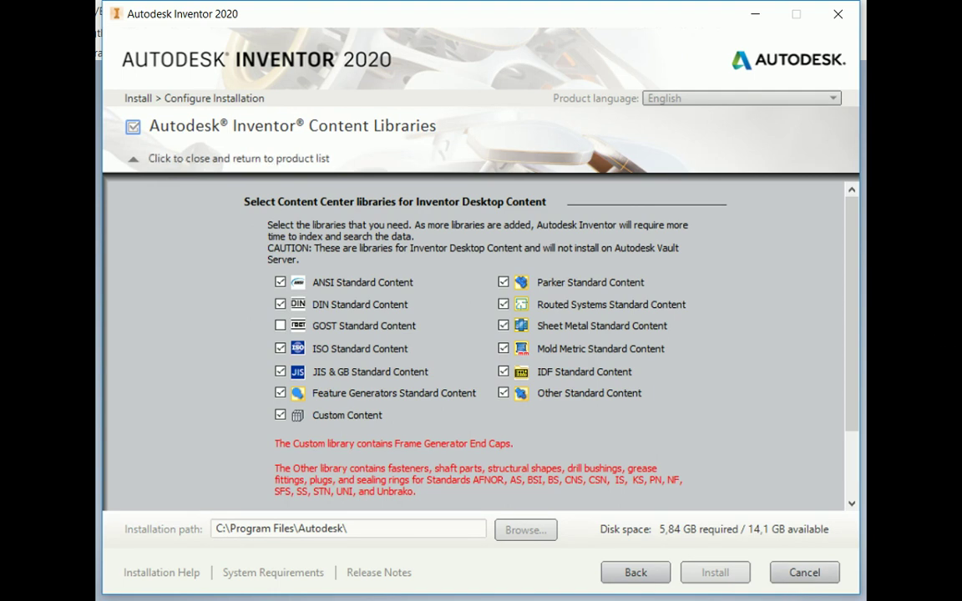
pyautogui.click(802, 572)
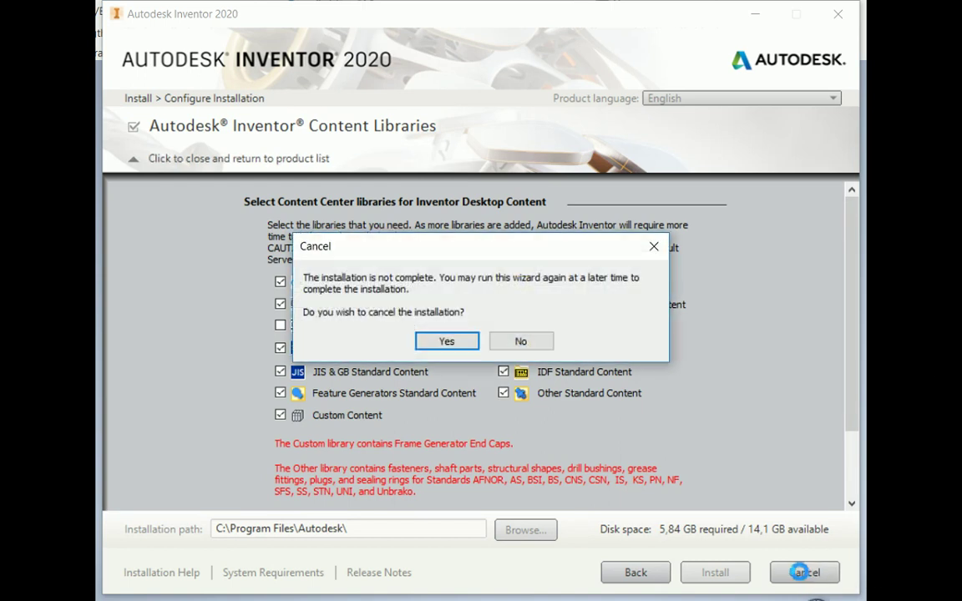
pyautogui.click(437, 342)
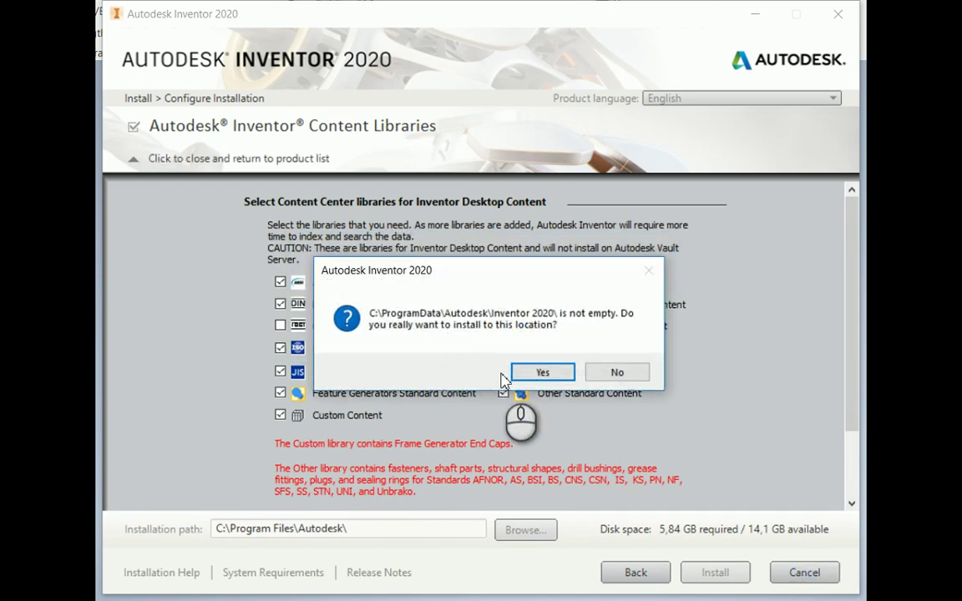
# Accept the non-empty install folder, then pick the tube end face for an end cap; profile reports Missing Content
pyautogui.click(541, 372)
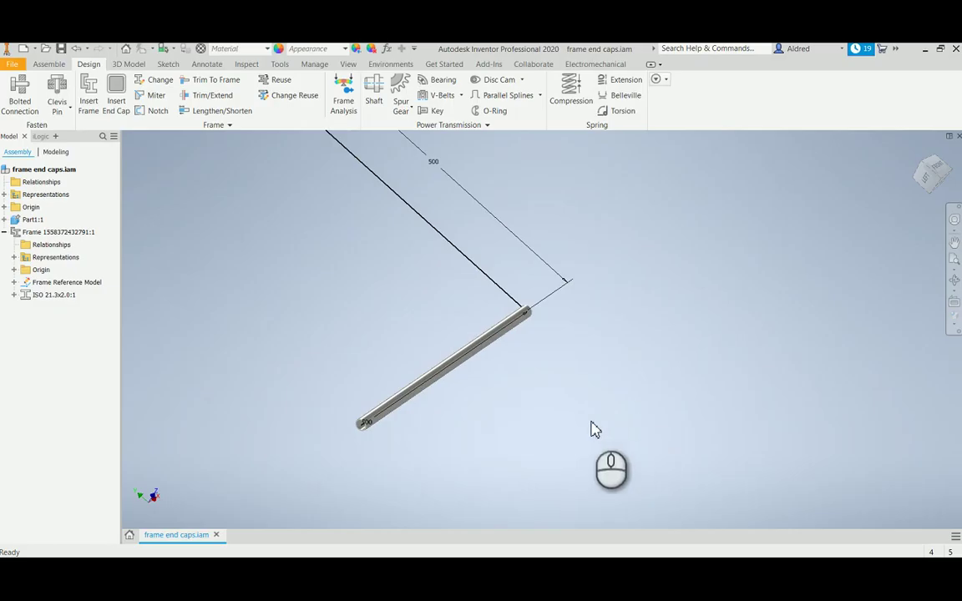
pyautogui.moveTo(458, 380)
pyautogui.keyDown('shift'); pyautogui.mouseDown(button='middle')
pyautogui.moveTo(525, 354)
pyautogui.moveTo(443, 361)
pyautogui.moveTo(440, 320)
pyautogui.moveTo(463, 328)
pyautogui.moveTo(448, 350)
pyautogui.moveTo(485, 347)
pyautogui.moveTo(445, 384)
pyautogui.mouseUp(button='middle'); pyautogui.keyUp('shift')
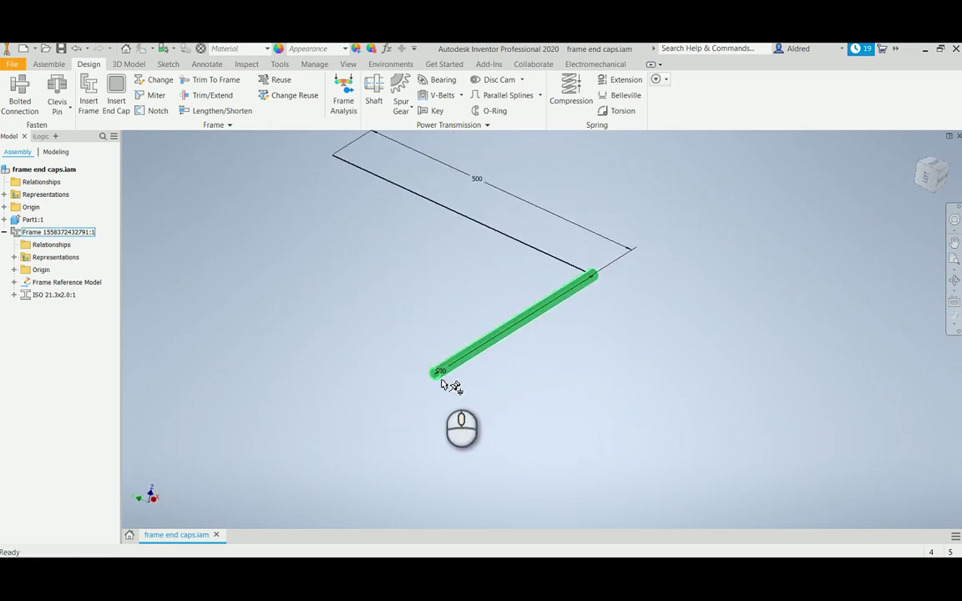
pyautogui.click(116, 87)
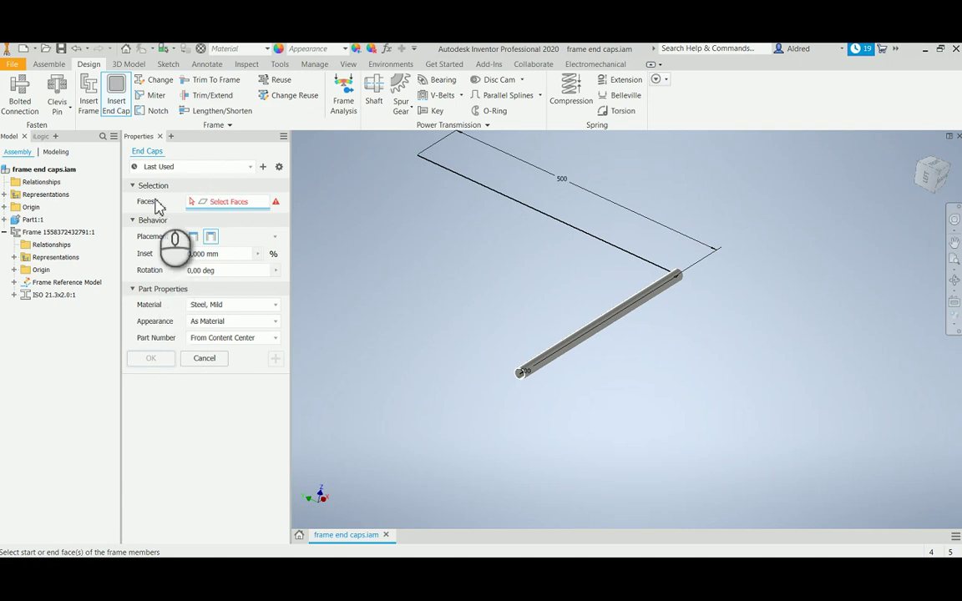
pyautogui.scroll(-5, 518, 376)
pyautogui.scroll(-4, 517, 376)
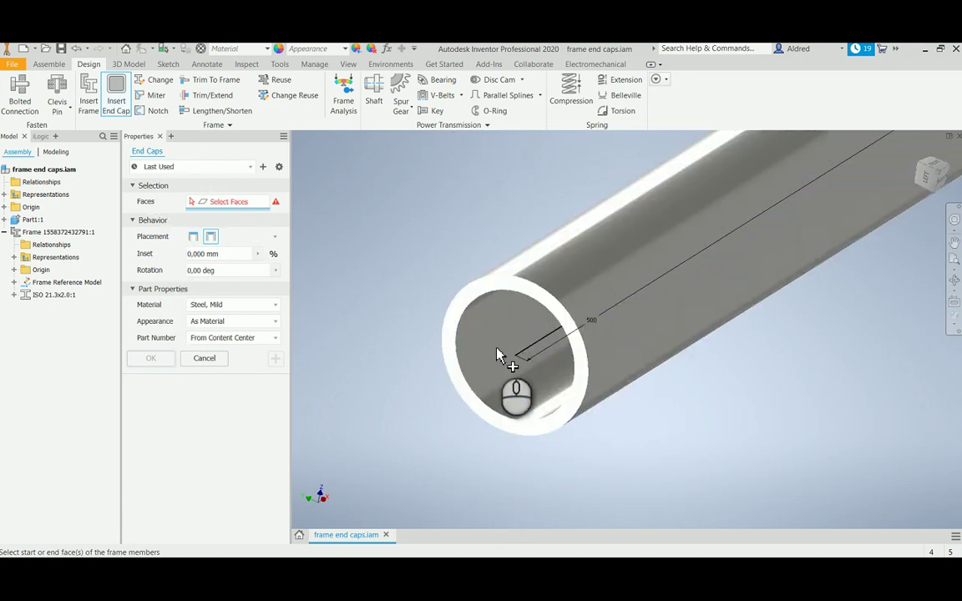
pyautogui.scroll(2, 519, 294)
pyautogui.click(519, 293)
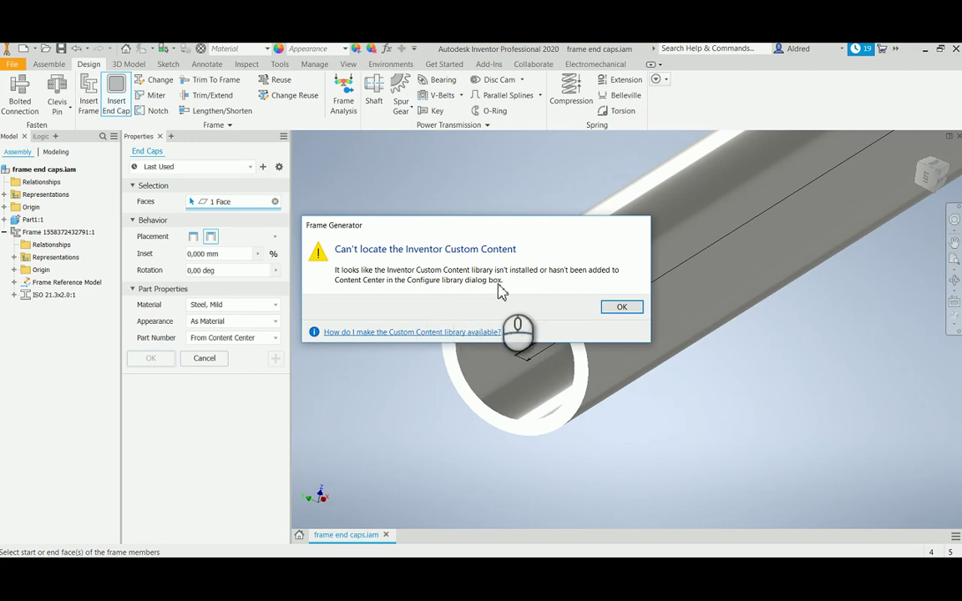
pyautogui.click(623, 307)
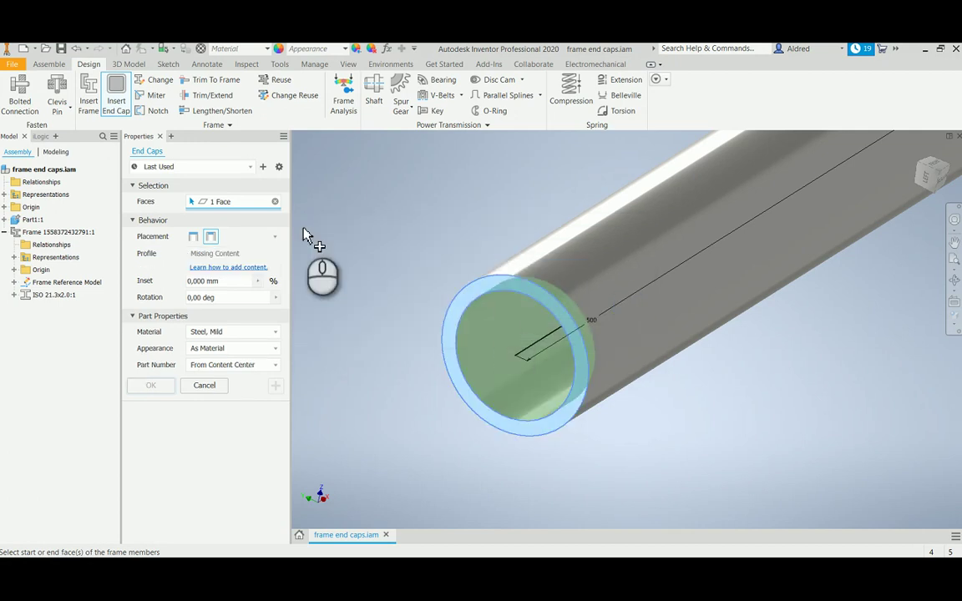
# Enable Custom Content in the project's content library configuration
pyautogui.click(46, 48)
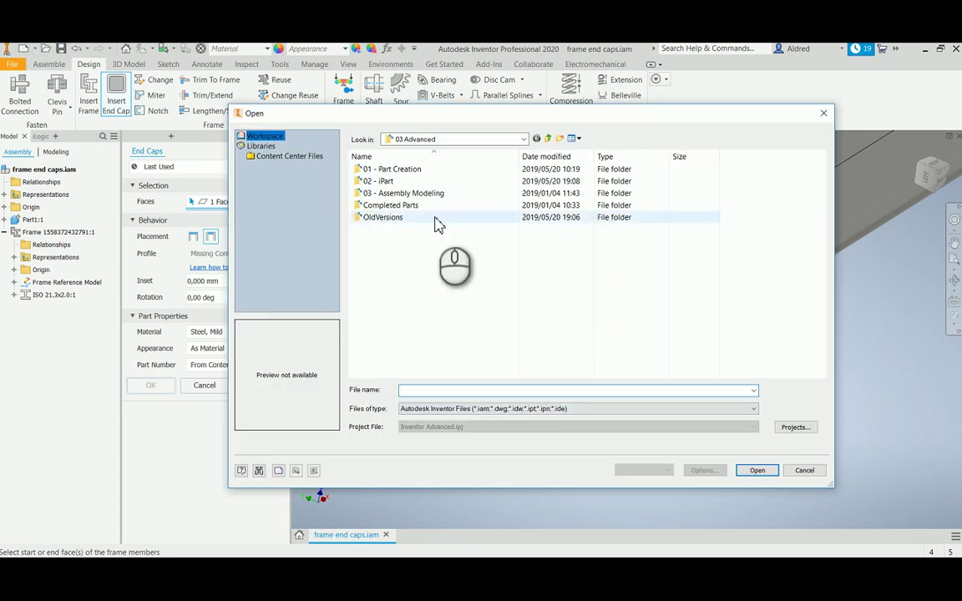
pyautogui.click(794, 428)
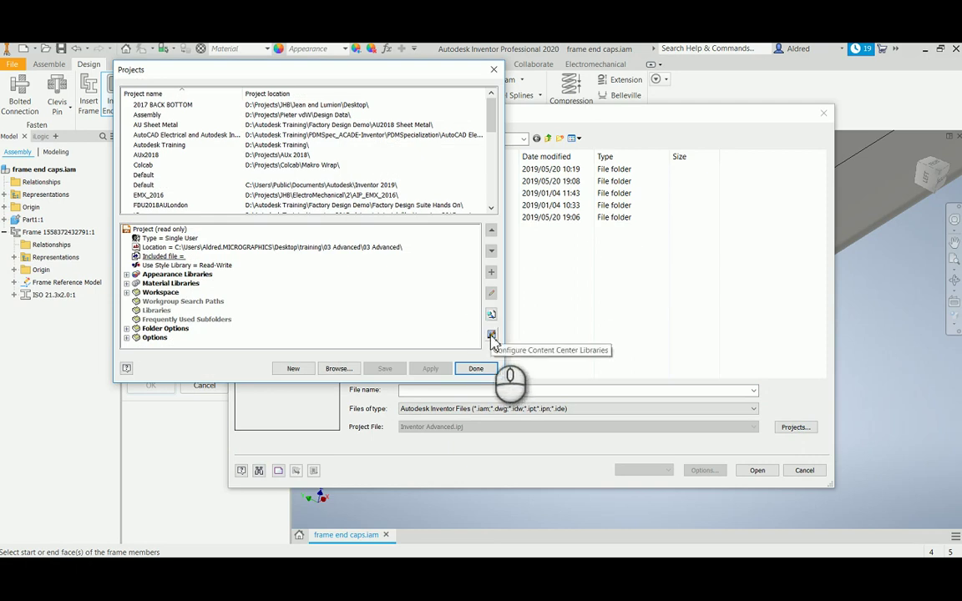
pyautogui.click(491, 336)
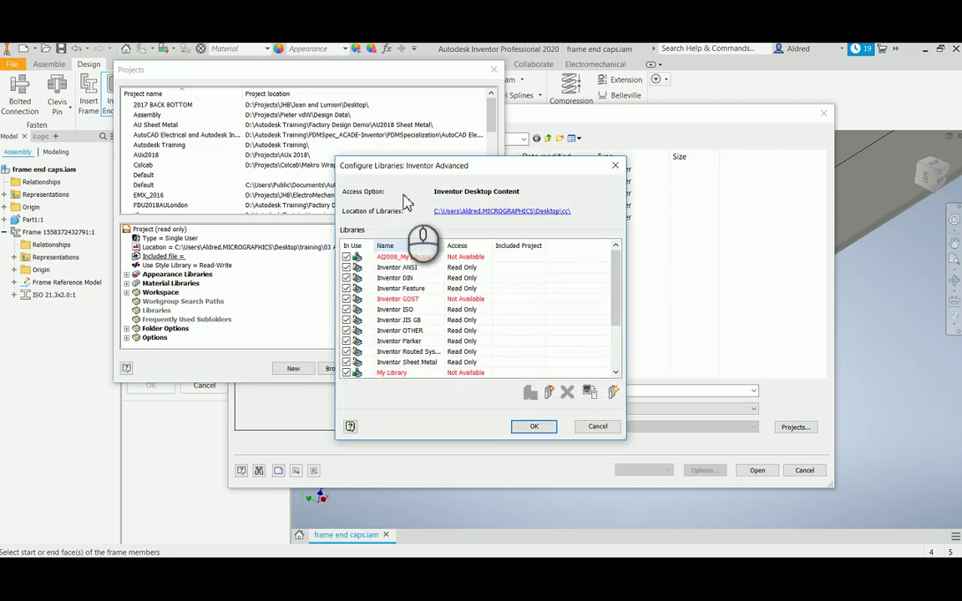
pyautogui.scroll(-2, 388, 336)
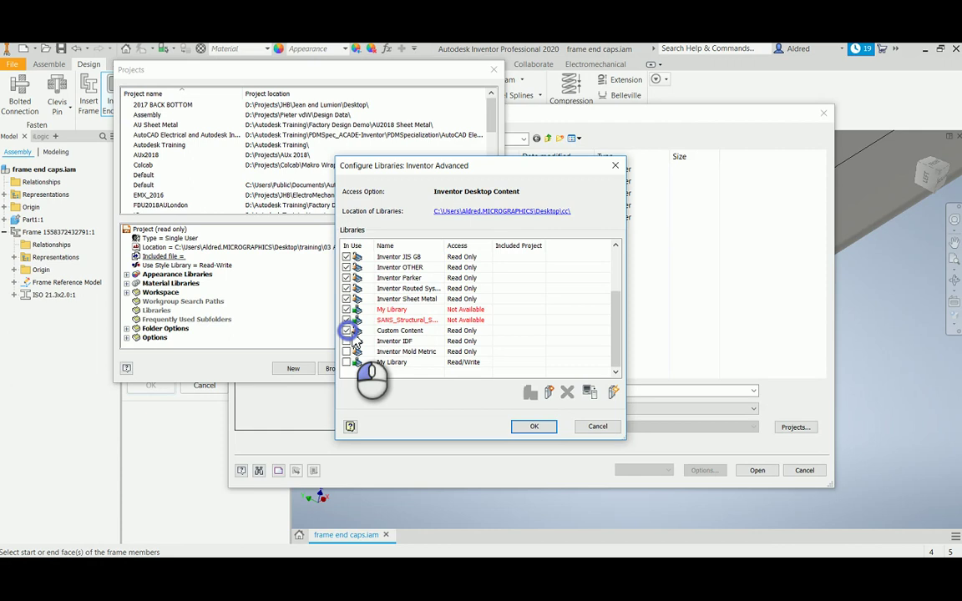
pyautogui.click(532, 427)
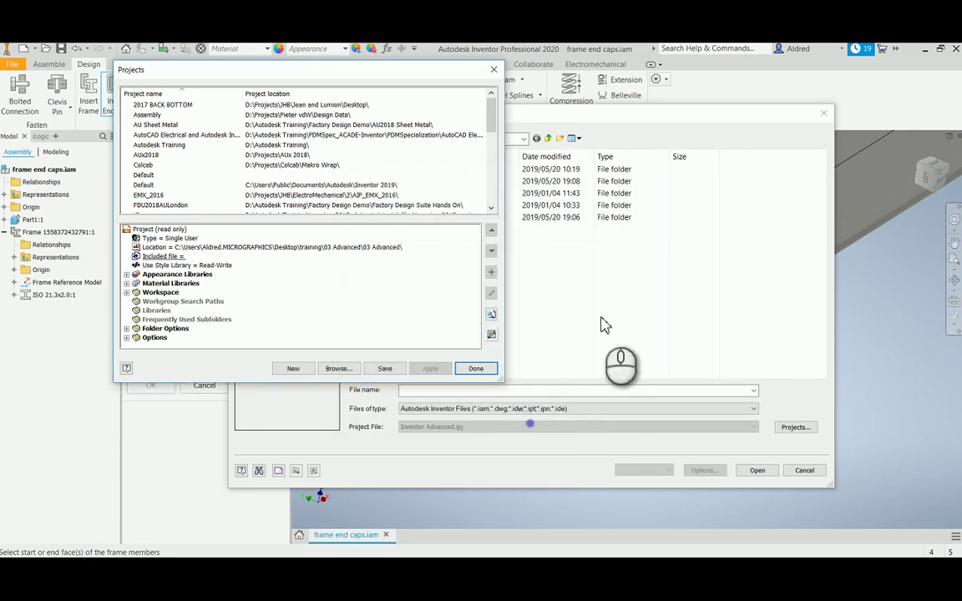
# Save the project changes and close the Open dialog without opening a file
pyautogui.click(482, 373)
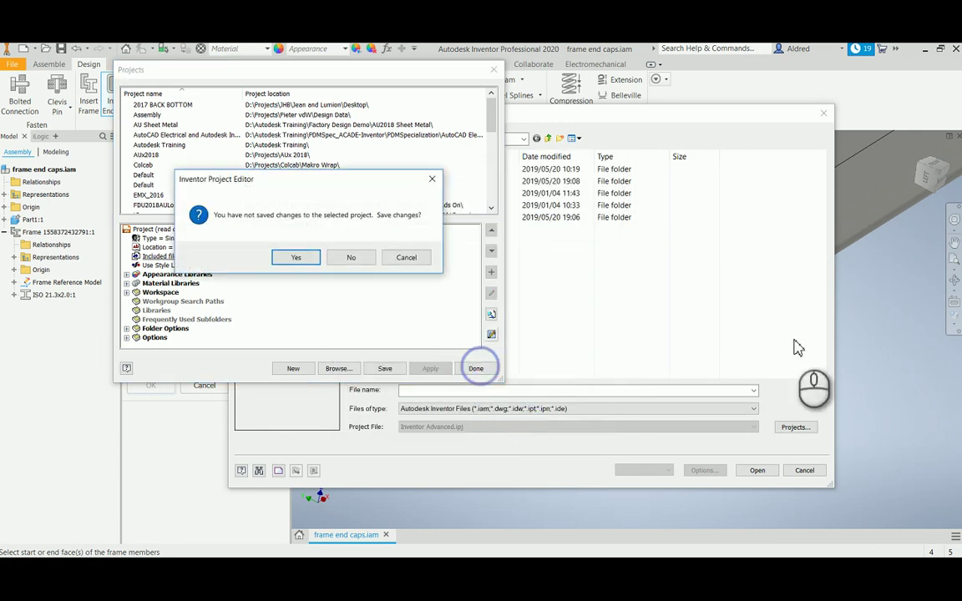
pyautogui.click(300, 258)
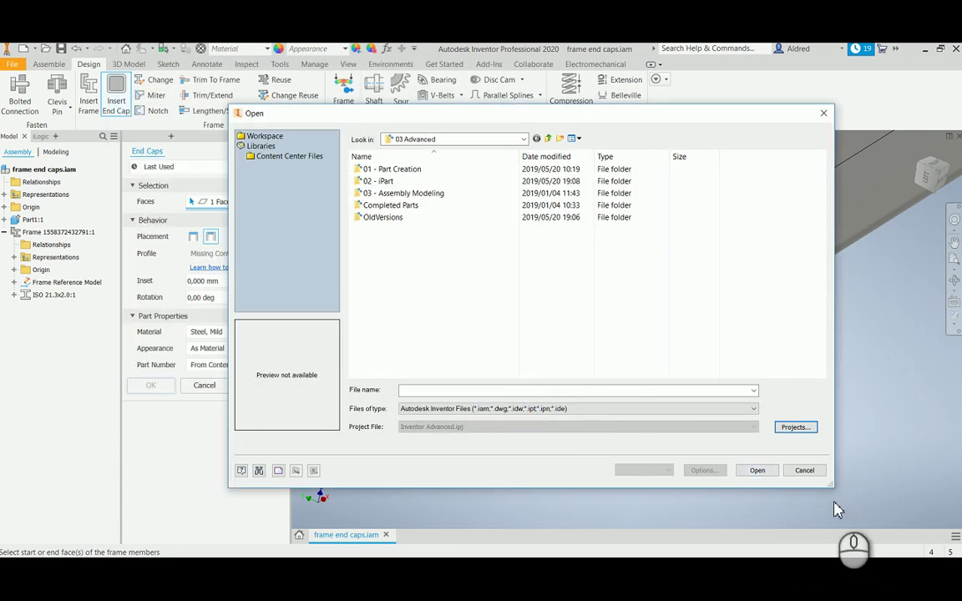
pyautogui.click(803, 470)
# Place a Round (mm) end cap on the tube's open end face, inset inside the tube end
pyautogui.scroll(-2, 468, 267)
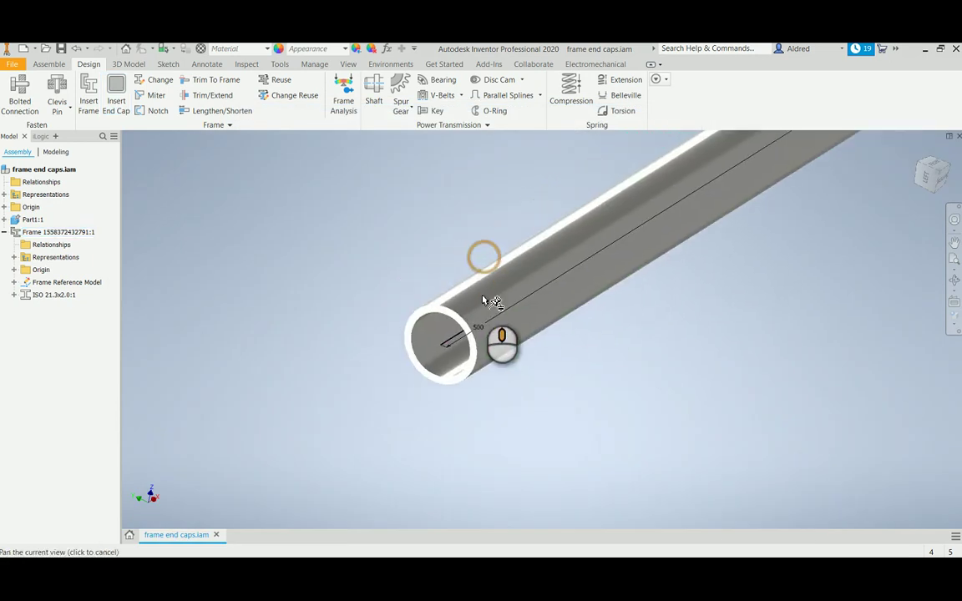
pyautogui.scroll(3, 483, 255)
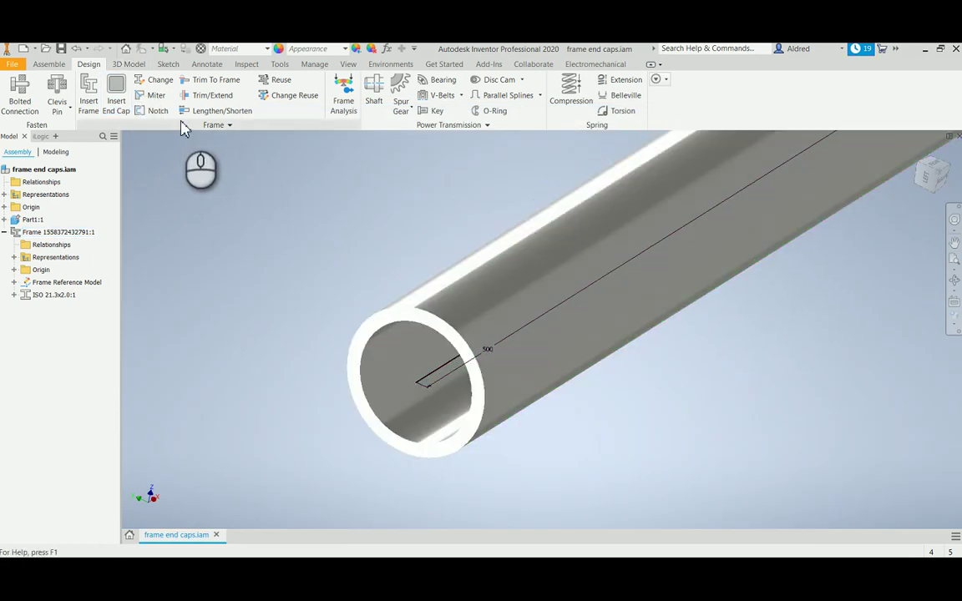
pyautogui.click(117, 86)
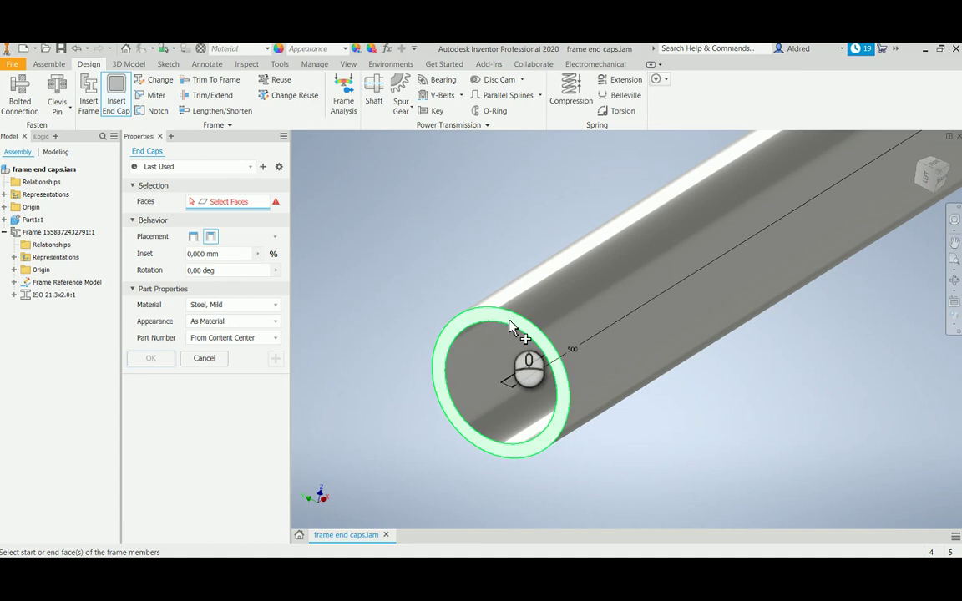
pyautogui.click(511, 325)
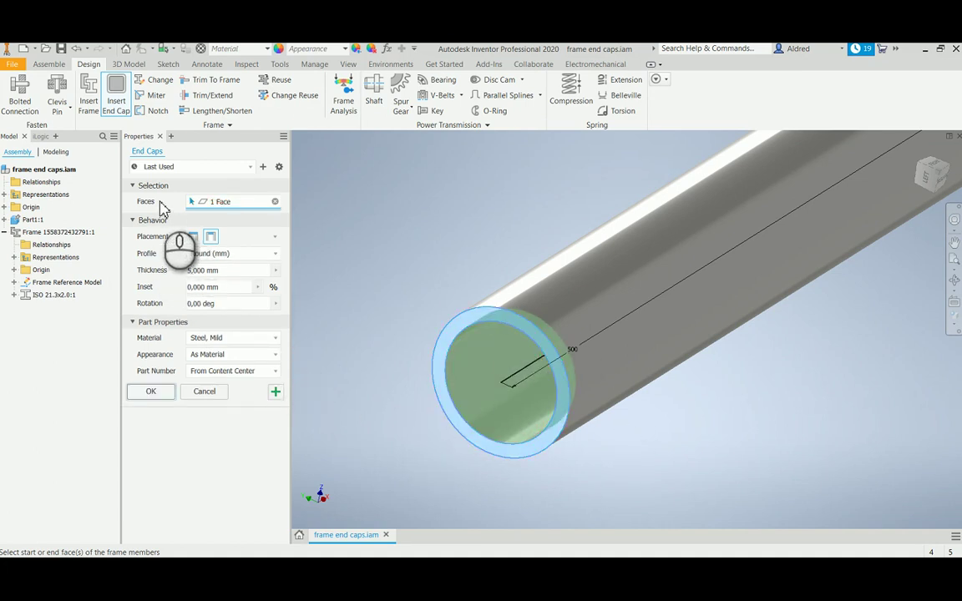
pyautogui.click(193, 237)
pyautogui.scroll(3, 521, 351)
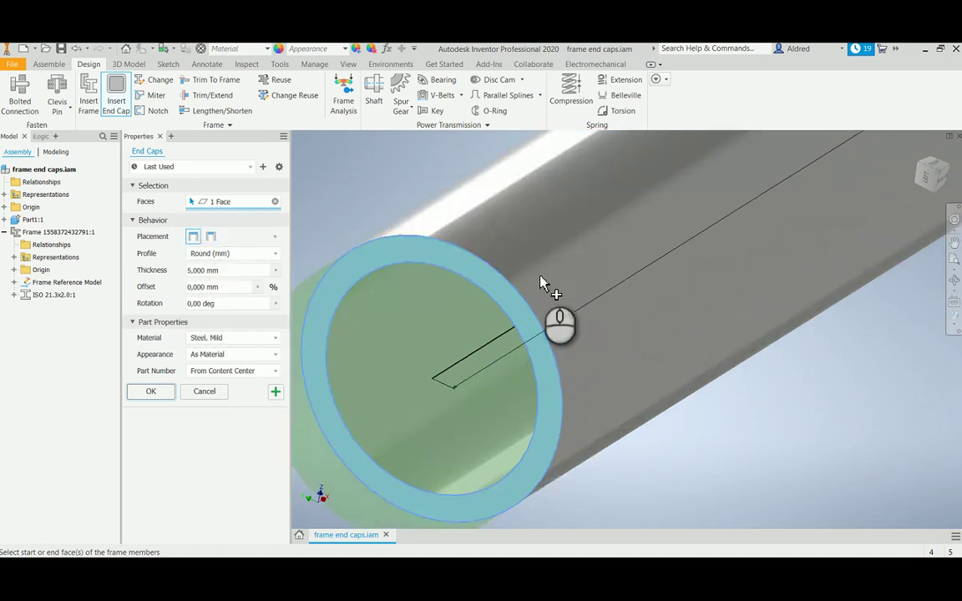
pyautogui.scroll(-3, 434, 330)
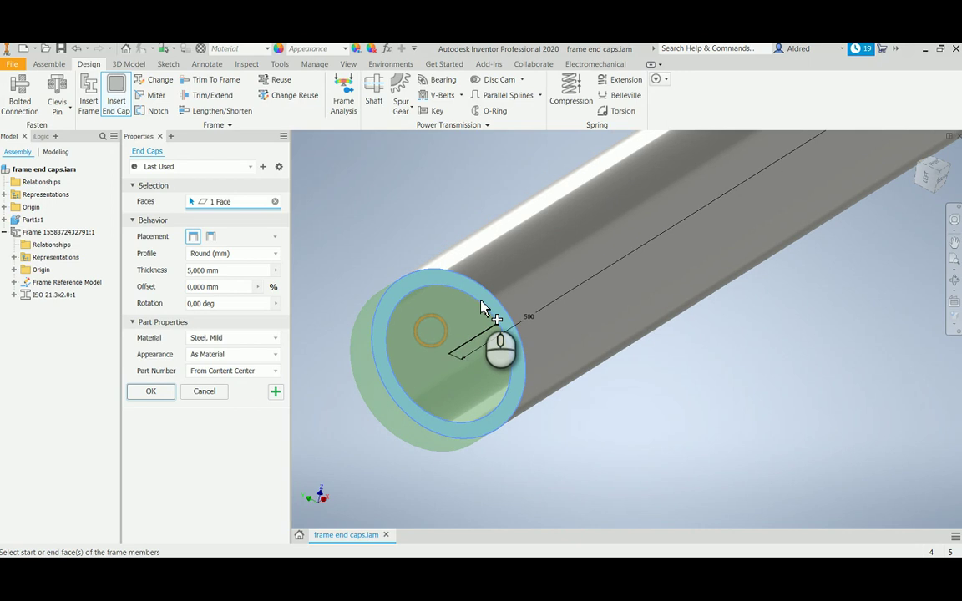
pyautogui.click(210, 236)
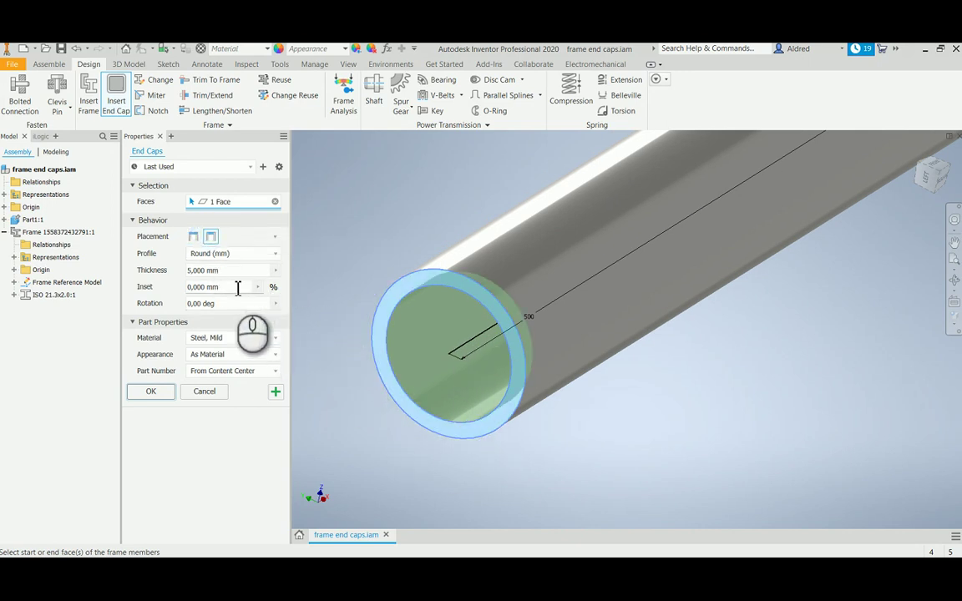
# Set the end cap thickness to 3 and the inset to 5 %
pyautogui.moveTo(236, 271); pyautogui.dragTo(171, 269)
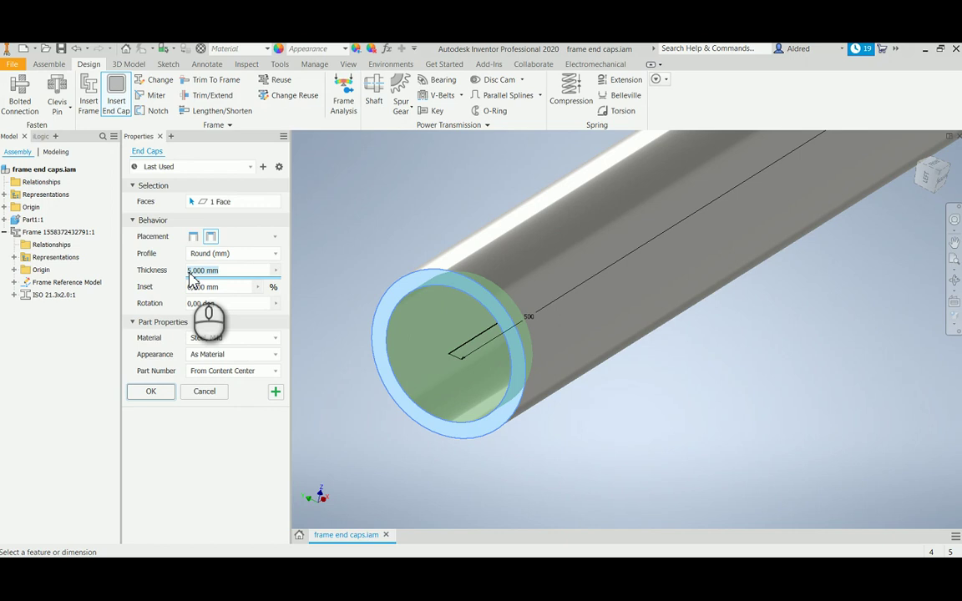
pyautogui.write('2')
pyautogui.press('BackSpace')
pyautogui.write('3')
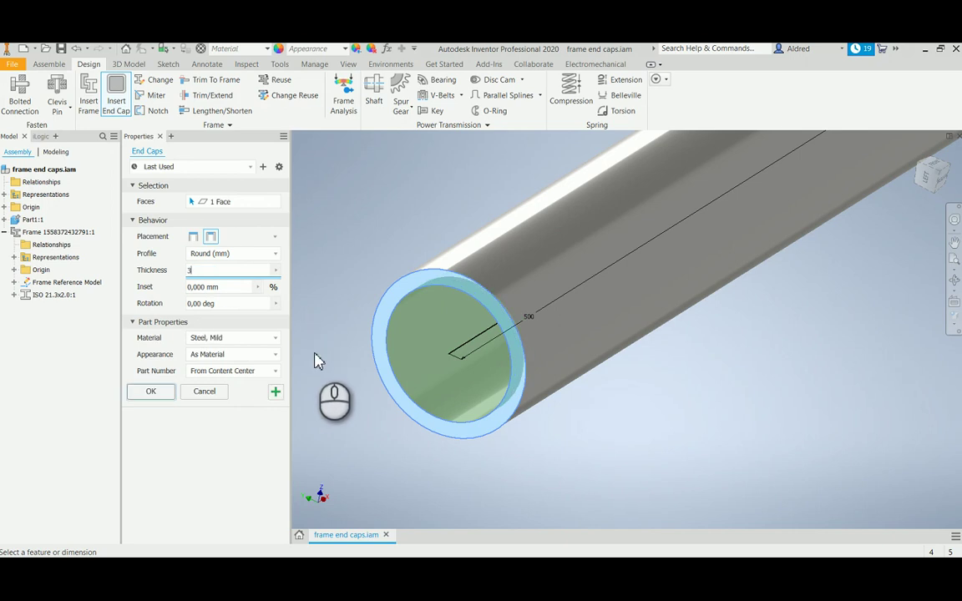
pyautogui.click(225, 287)
pyautogui.write('5')
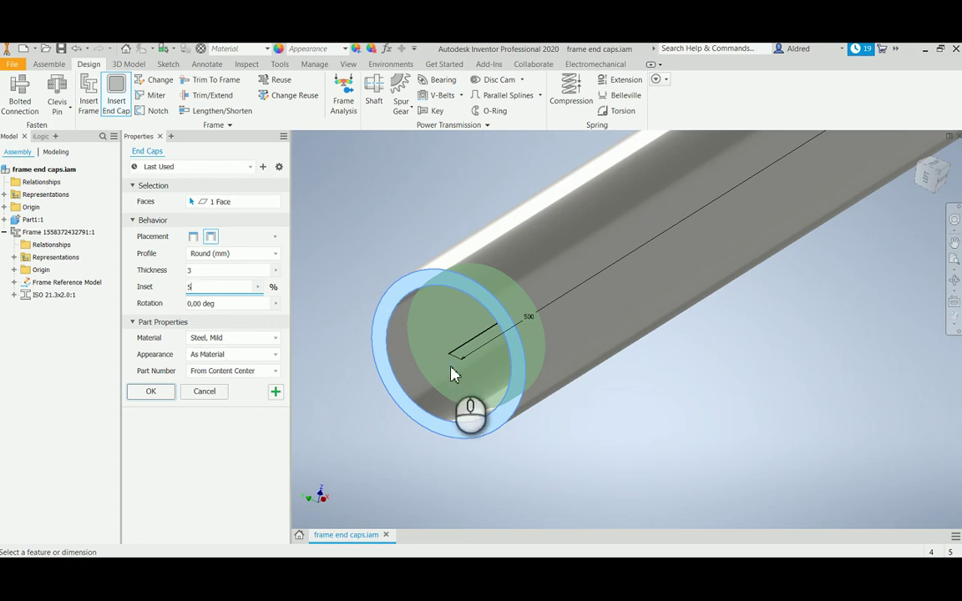
pyautogui.scroll(-3, 451, 374)
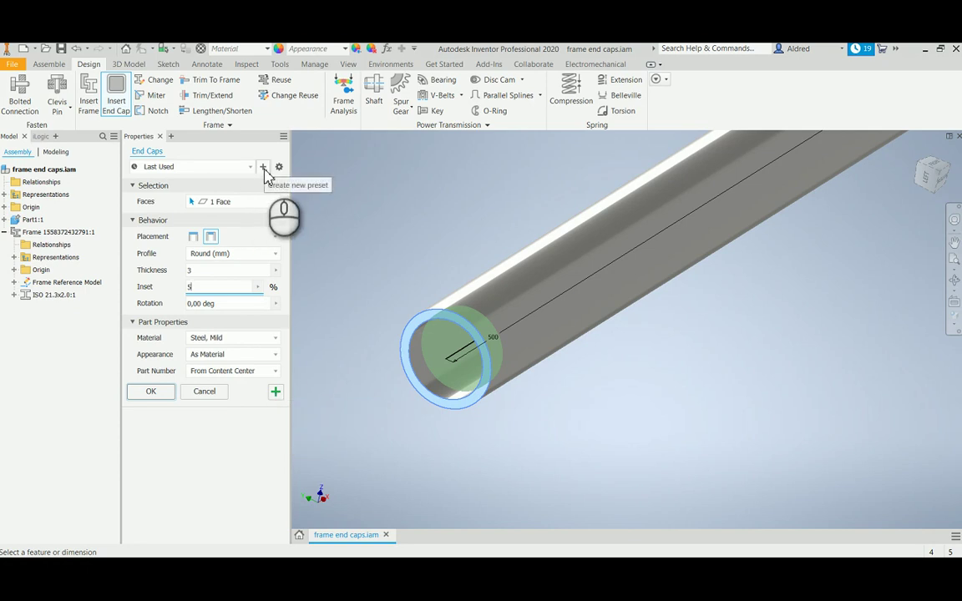
# Apply the Round (mm) 17,3 x 3 end cap with its default name and close End Caps
pyautogui.click(276, 393)
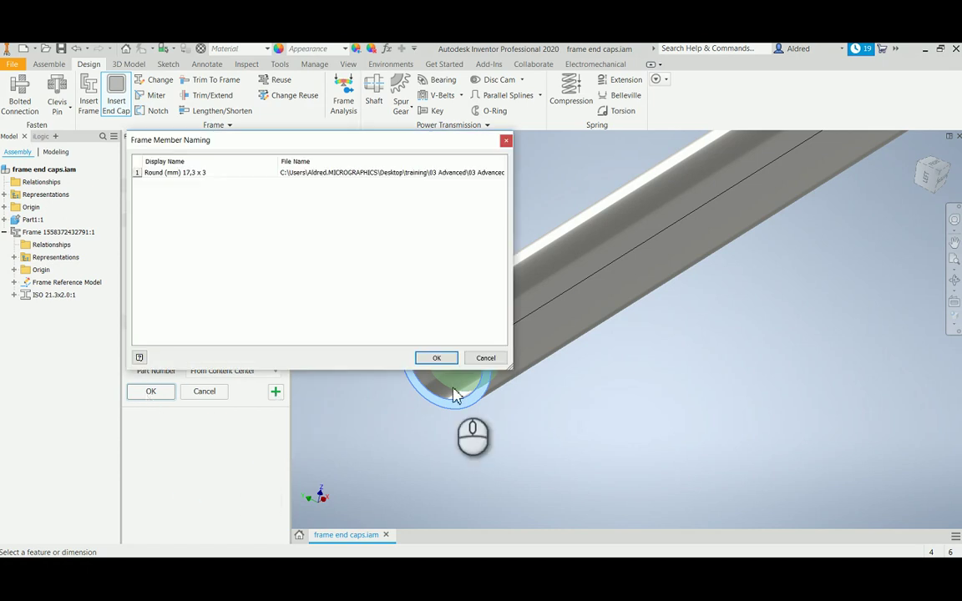
pyautogui.click(436, 358)
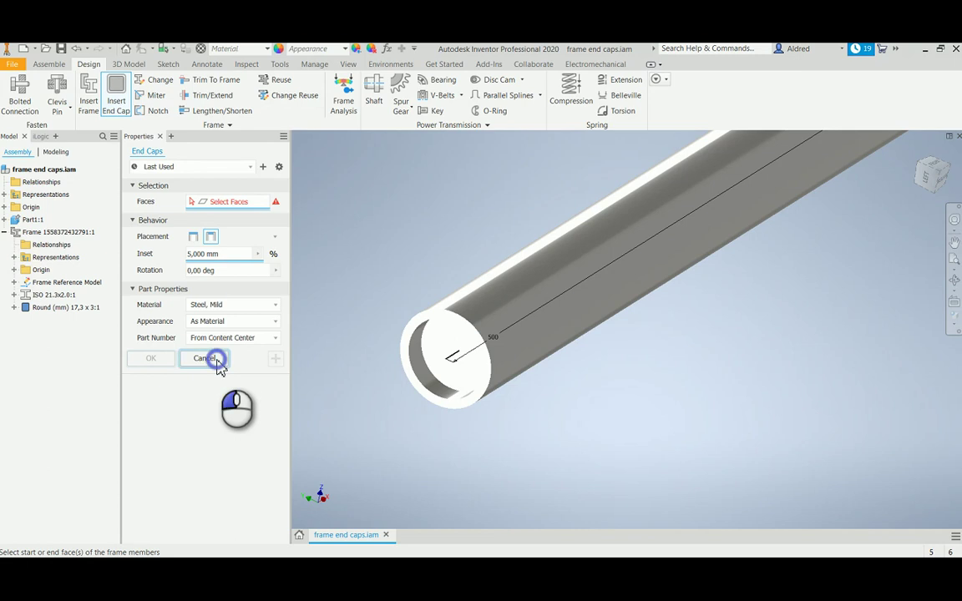
pyautogui.click(210, 359)
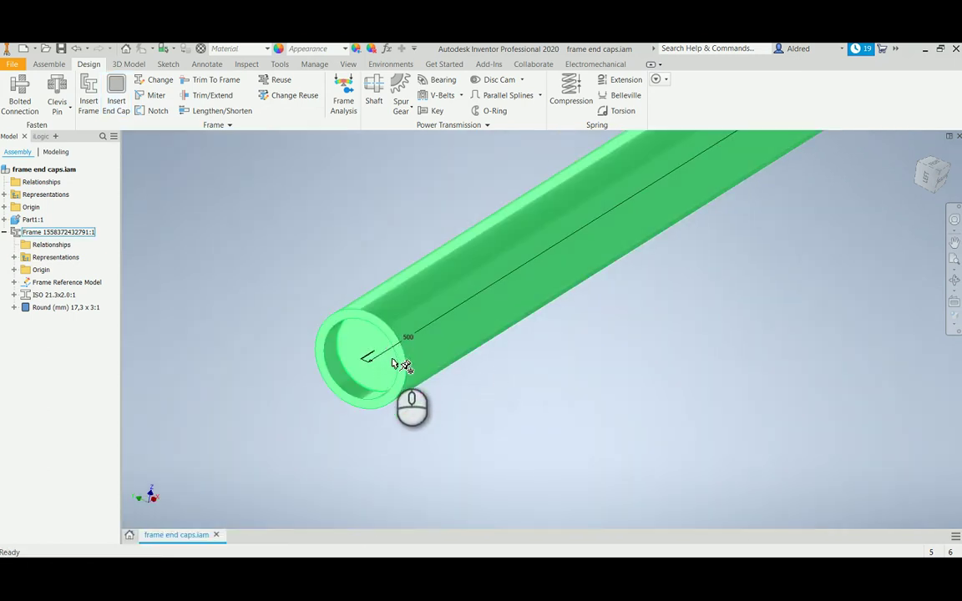